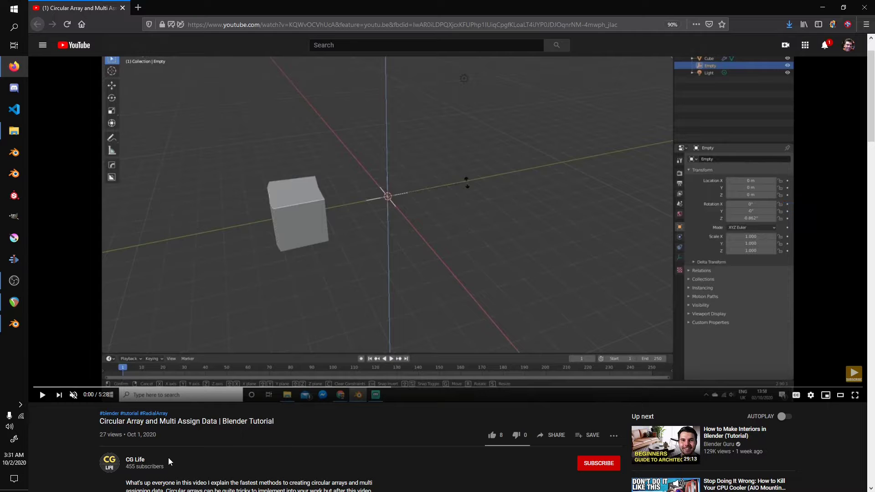
Briefly play and pause the circular array tutorial video, then switch over to Blender
click(410, 295)
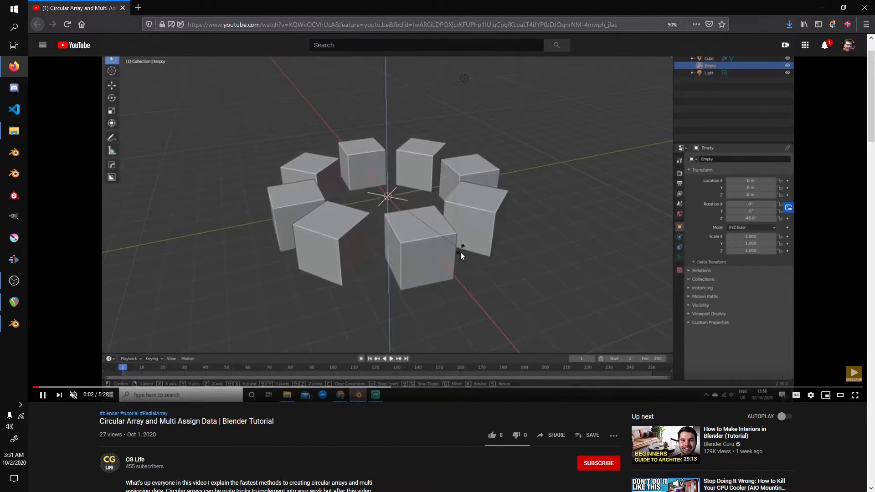
click(451, 267)
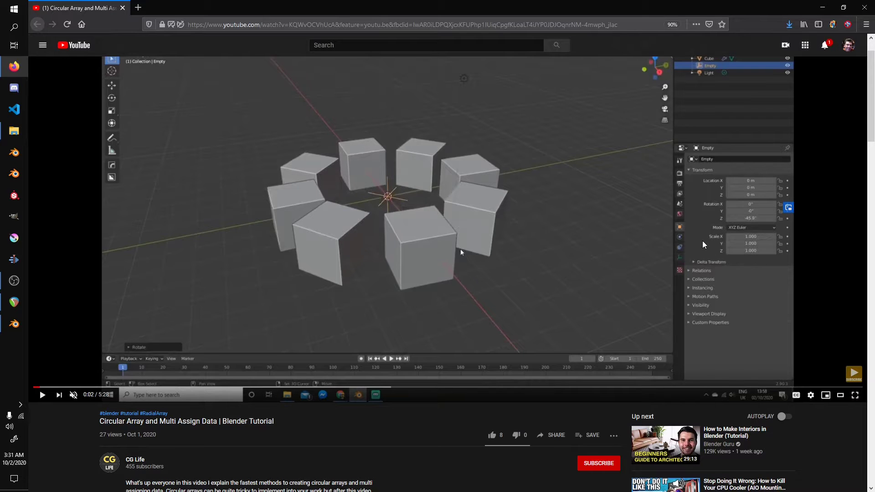
click(529, 294)
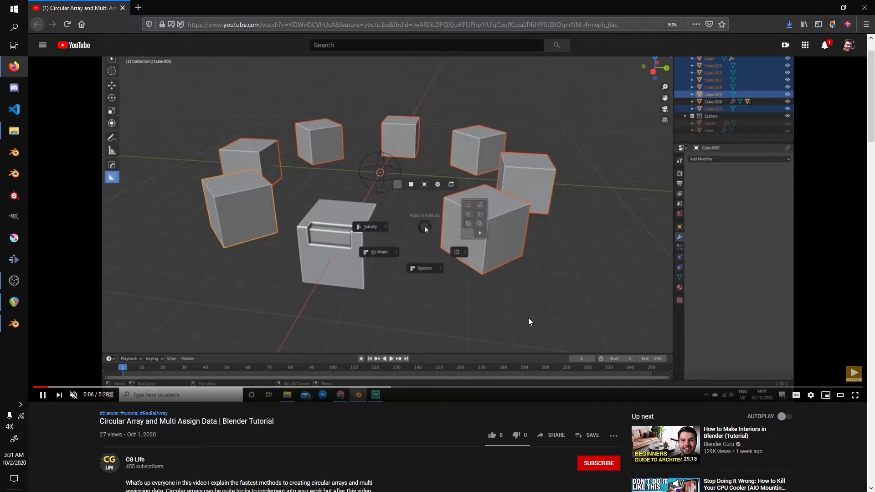
click(505, 286)
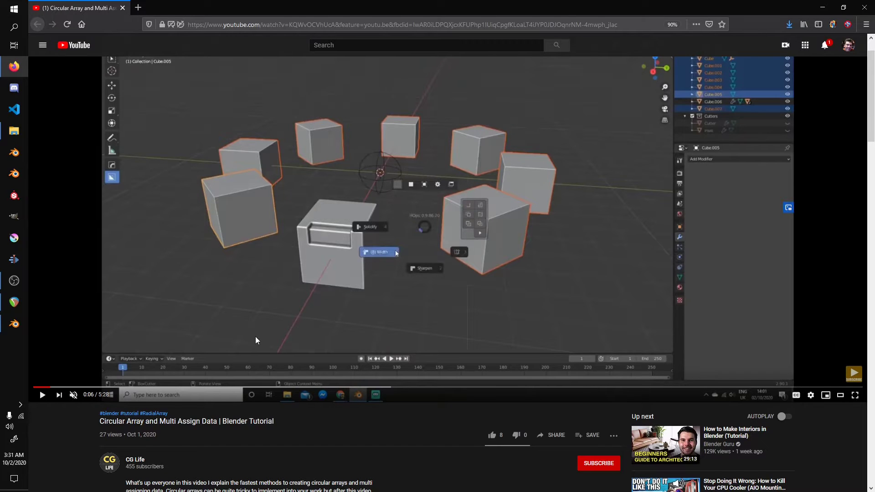
click(14, 323)
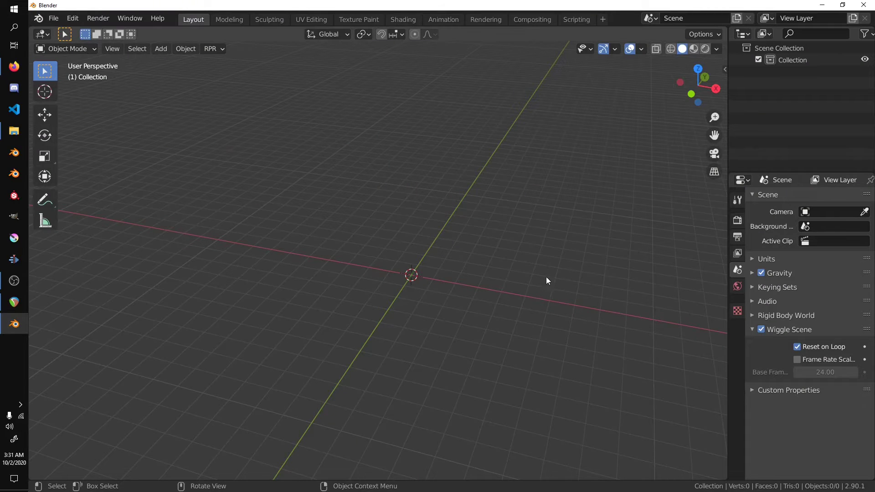
Add an 8-vertex mesh circle and a 1 m cylinder at the scene centre
key(shift+a)
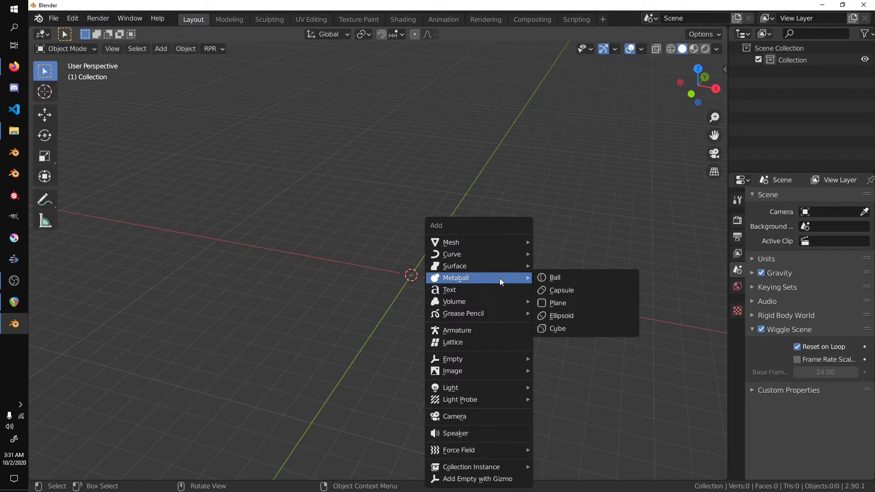
mouse_move(496, 238)
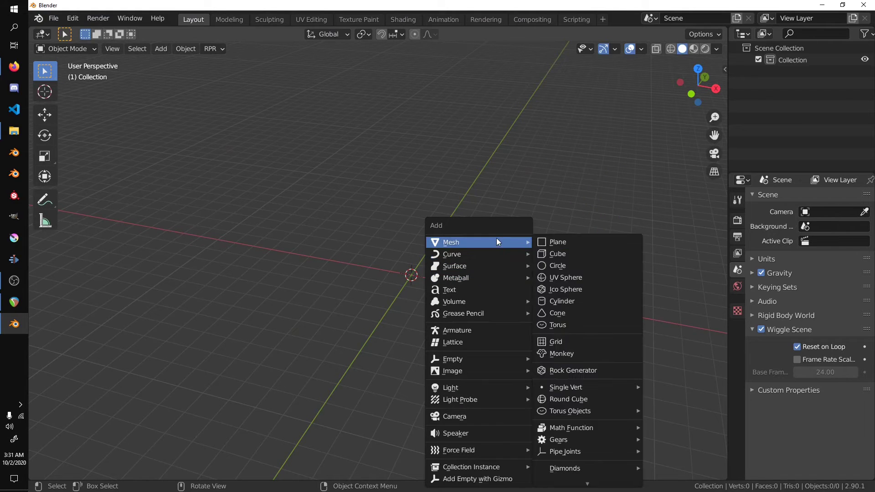
click(554, 265)
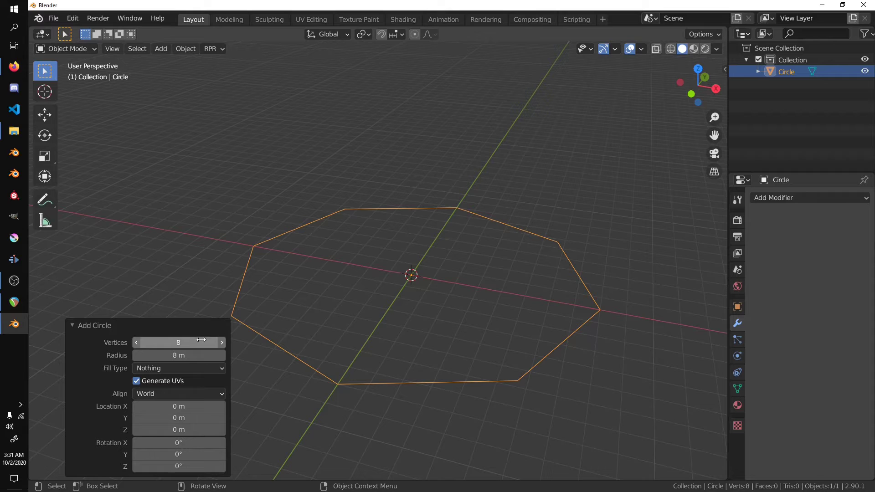
key(shift+a)
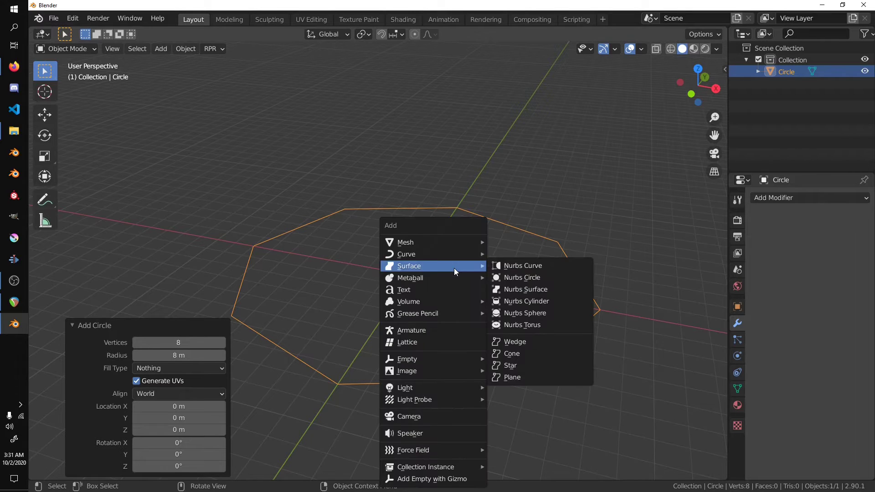
mouse_move(486, 237)
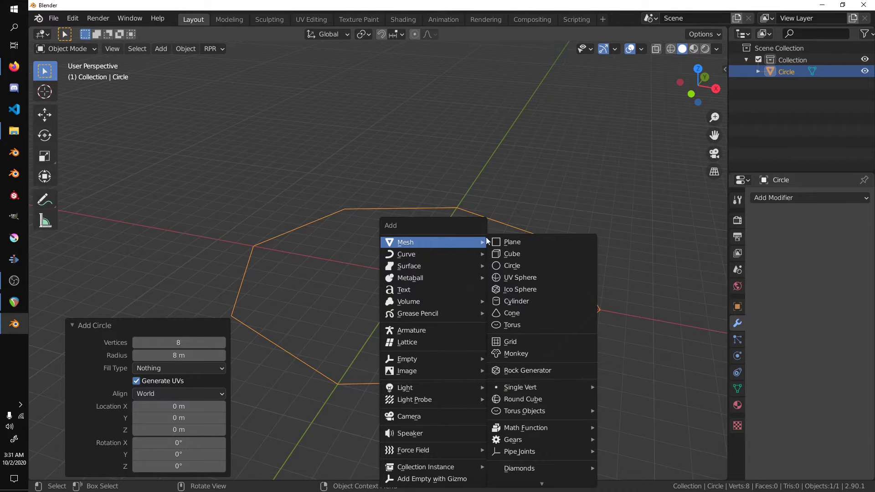
click(510, 302)
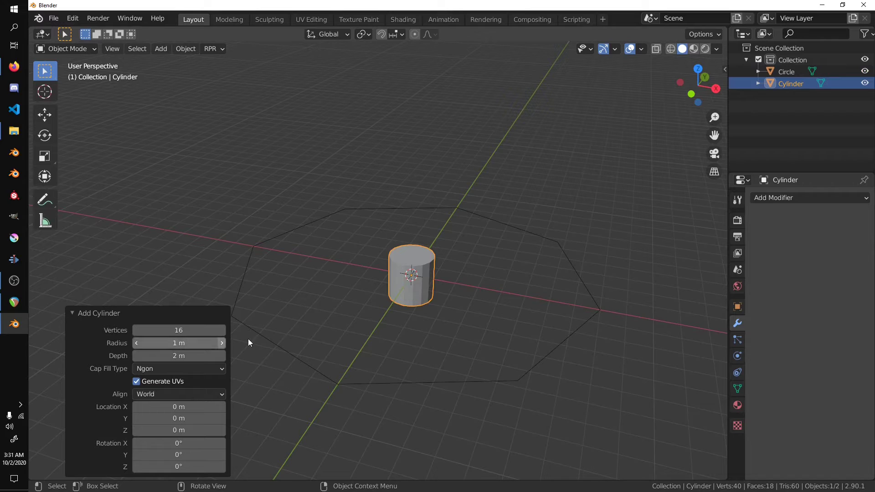
click(428, 263)
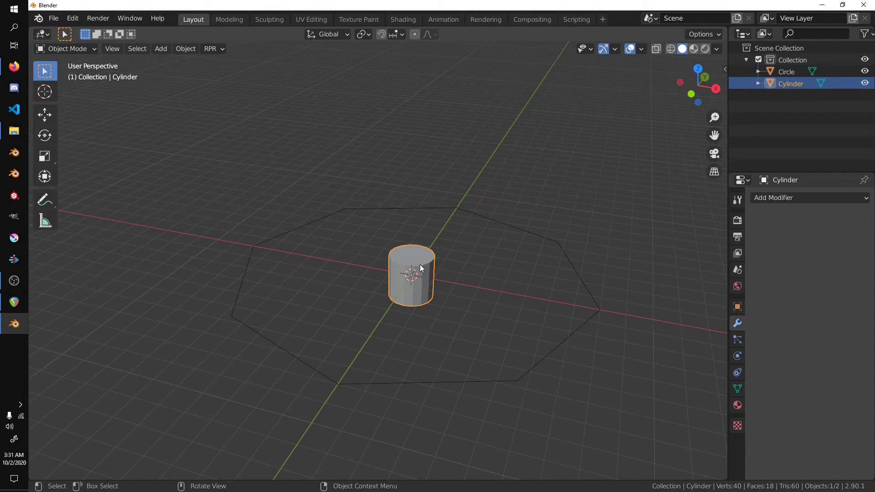
Parent the cylinder to the circle using Object parenting
shift+click(577, 332)
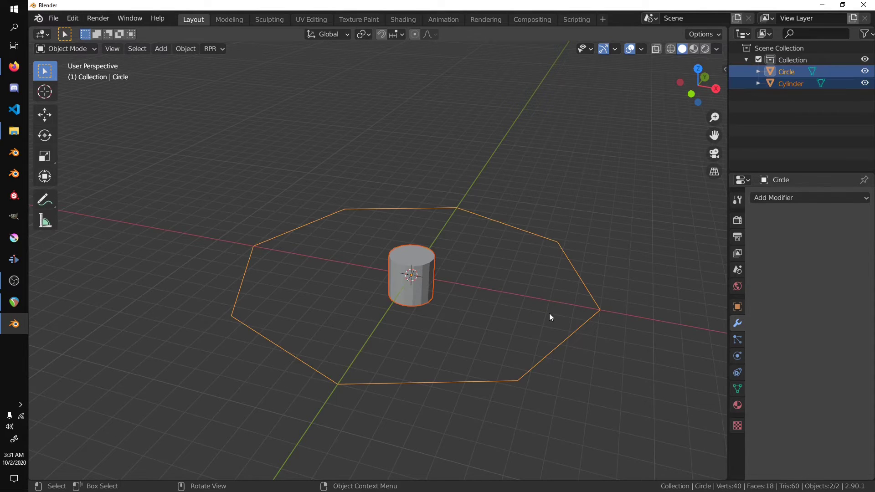
key(ctrl+p)
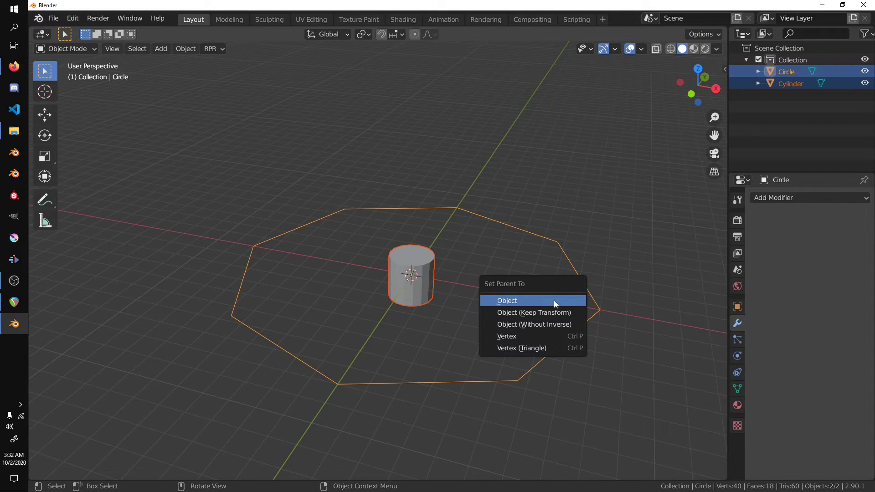
click(554, 300)
click(593, 318)
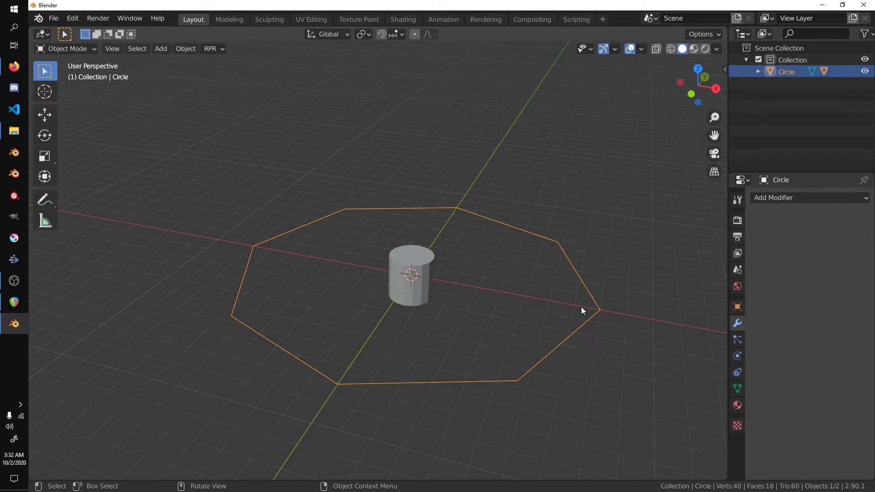
Set the circle's Instancing to Vertices, placing a cylinder copy at each vertex
click(736, 308)
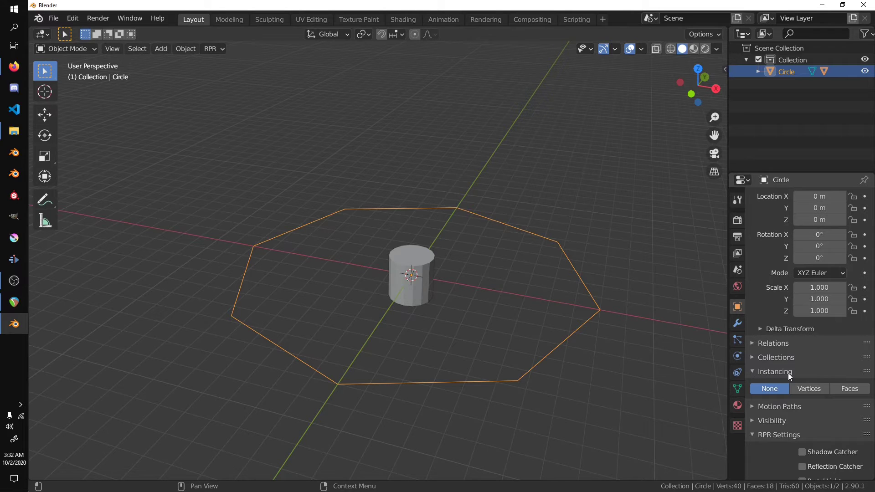
click(811, 392)
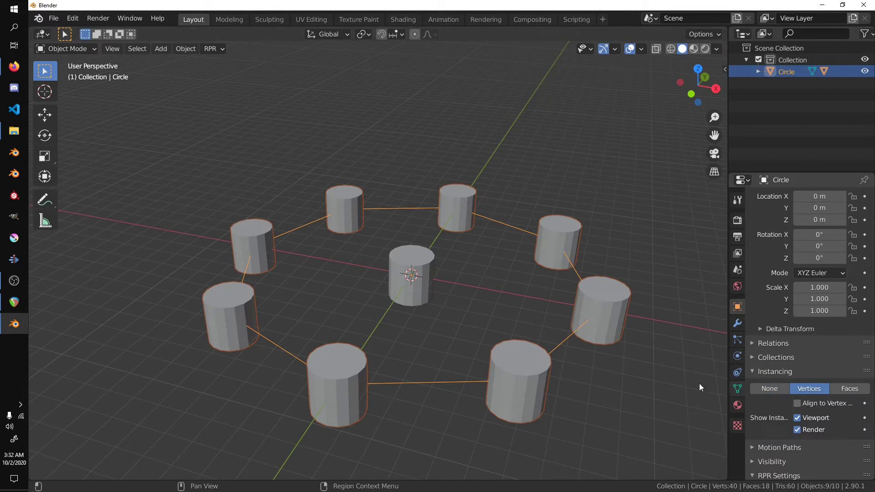
click(424, 295)
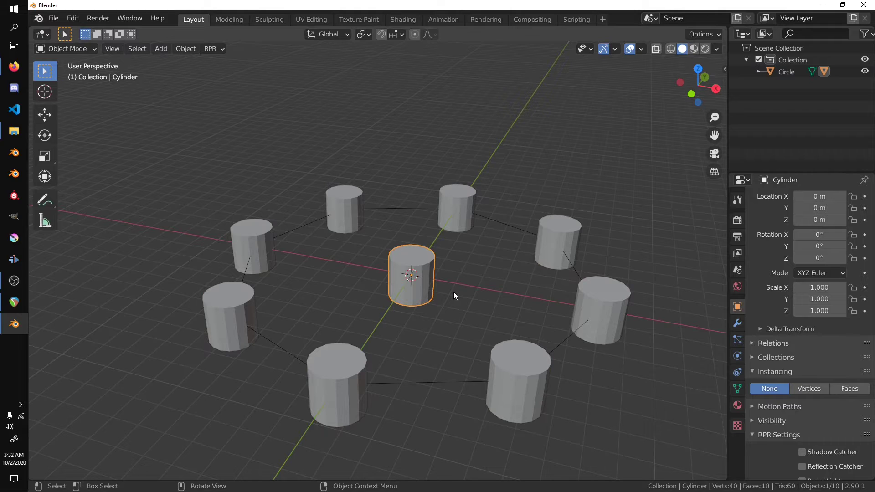
In the cylinder's Edit Mode, try an X rotation of about -81°, then cancel and undo it
key(Tab)
key(r)
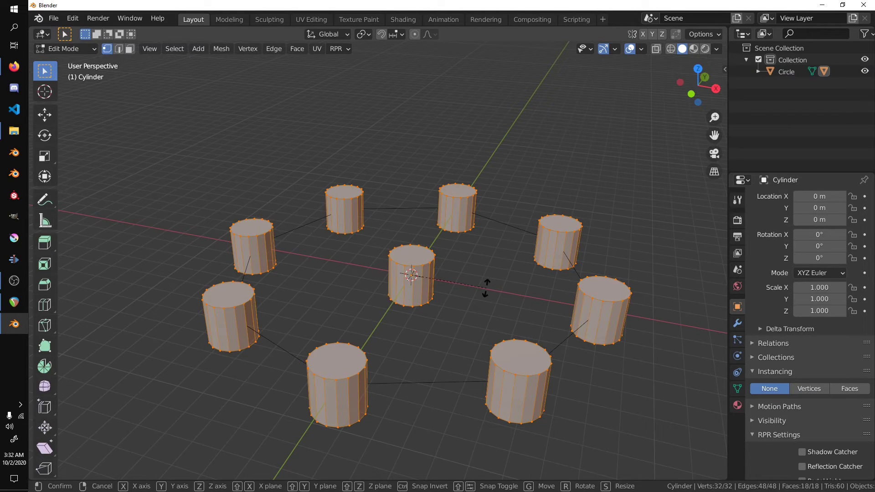
key(x)
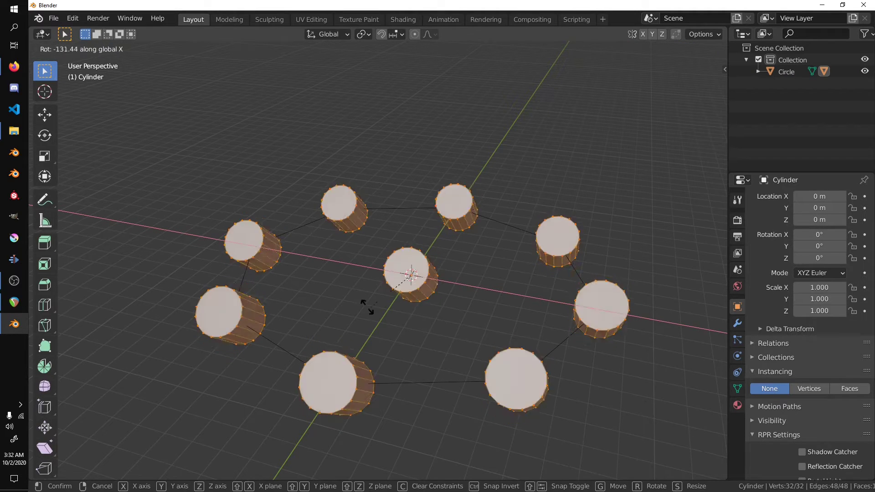
click(409, 327)
key(r)
key(z)
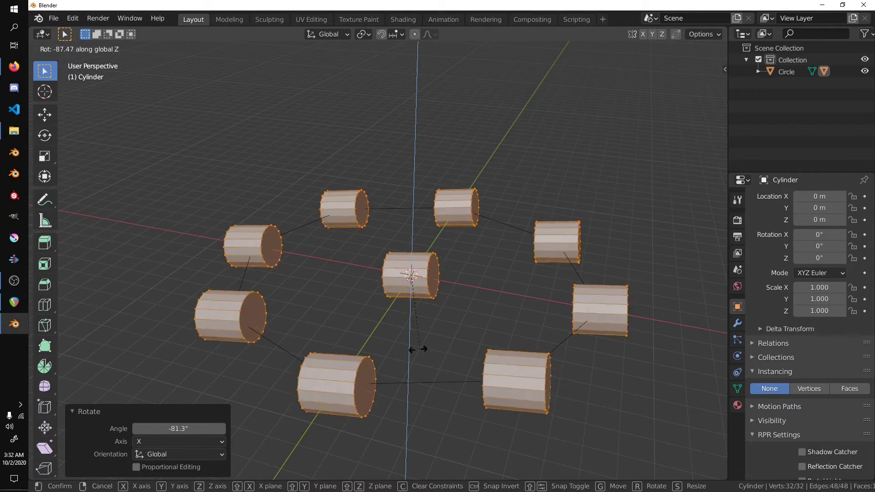
key(Escape)
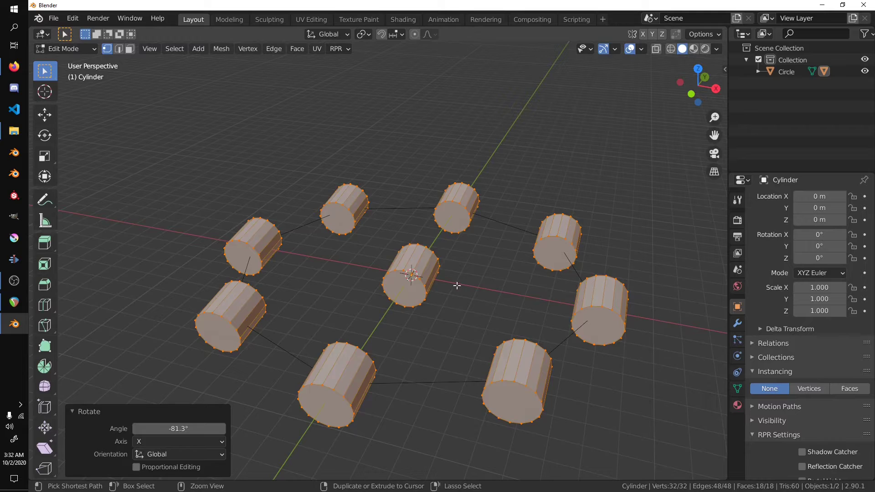
key(ctrl+z)
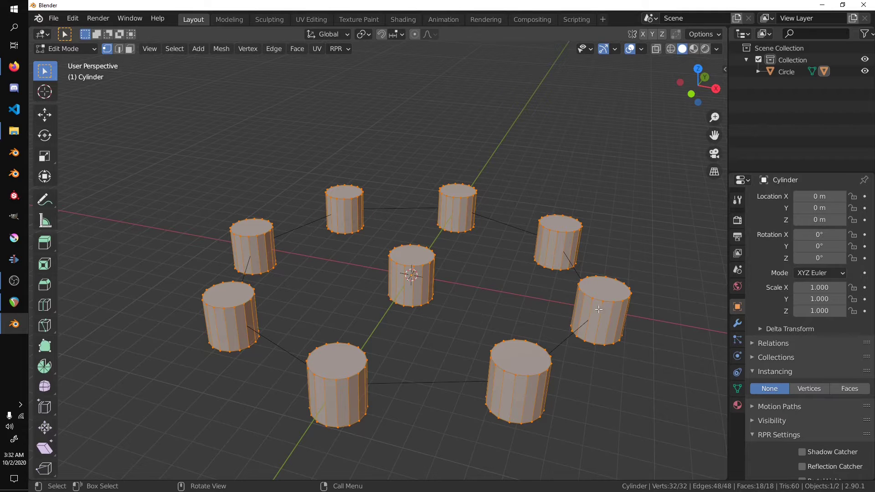
key(Tab)
click(576, 343)
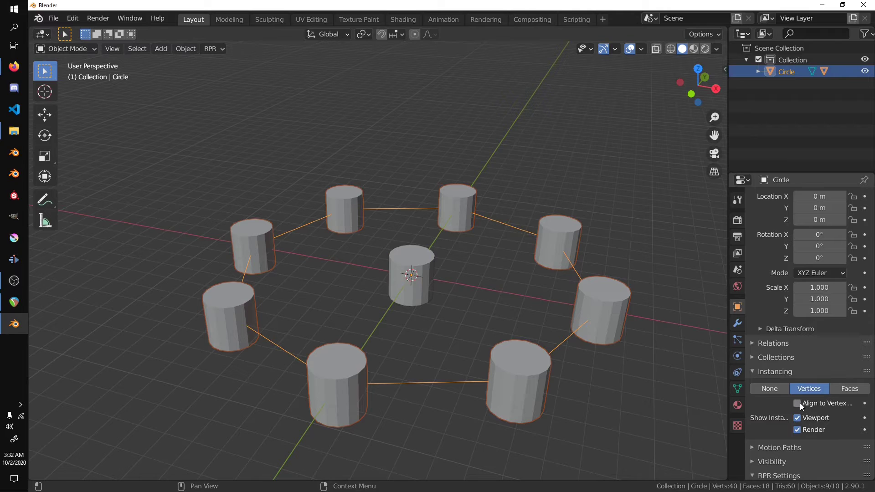
click(424, 284)
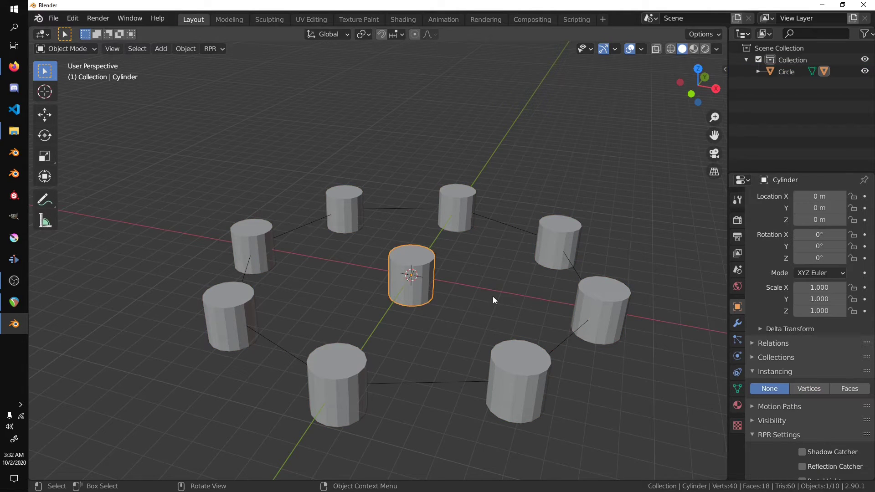
key(Tab)
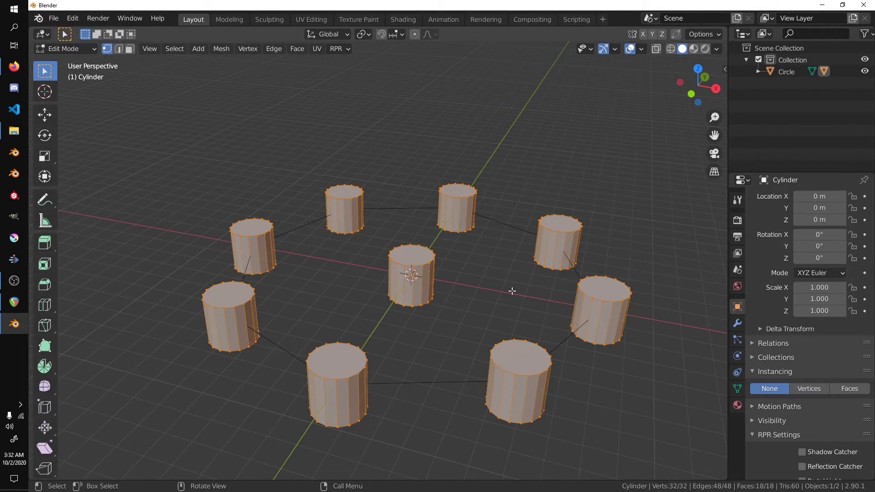
key(r)
key(x)
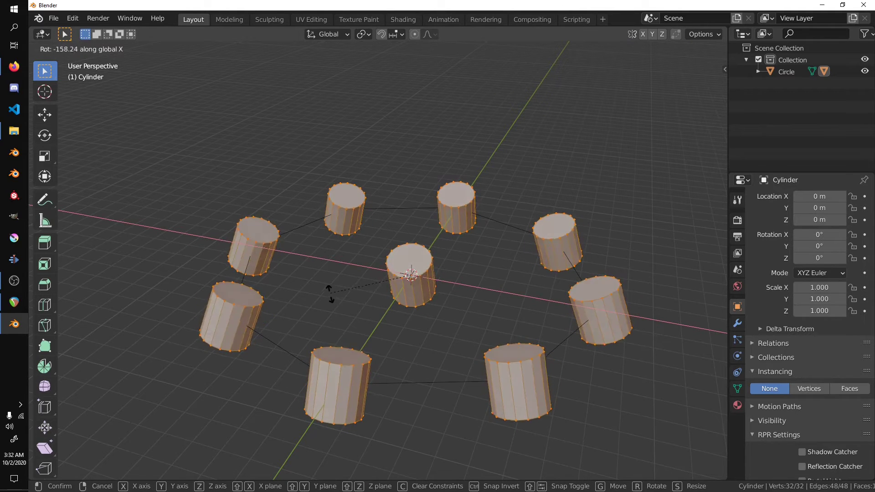
key(Escape)
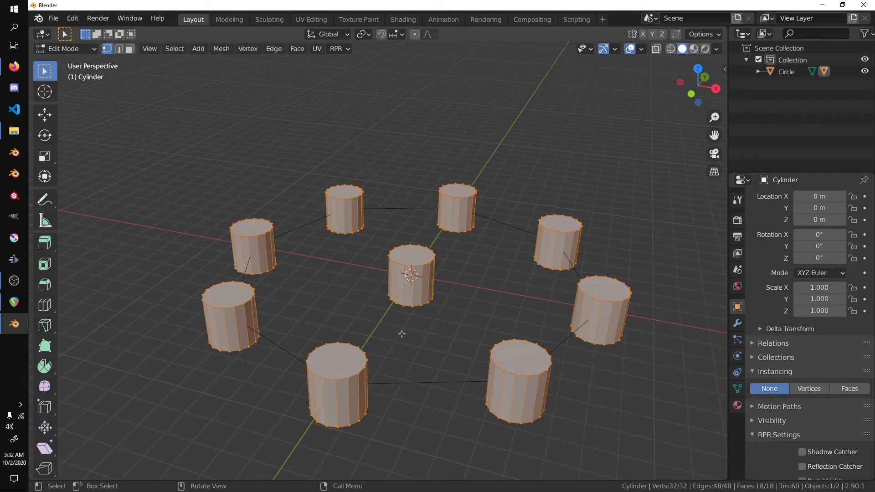
key(Tab)
click(450, 382)
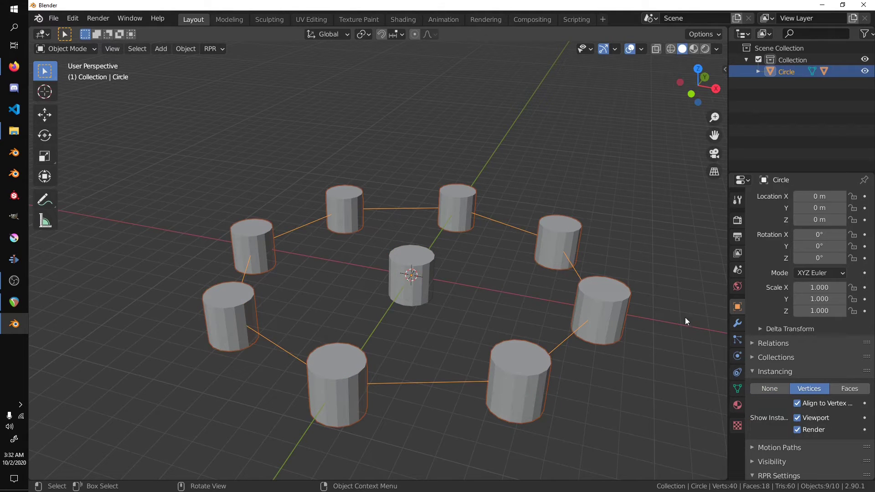
Add a Subdivision Surface modifier to the circle, leaving viewport levels at 1
click(737, 322)
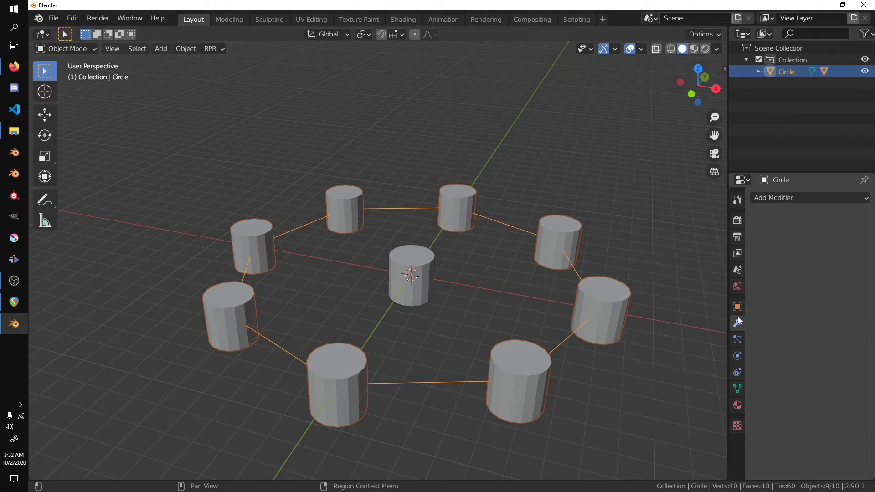
click(779, 198)
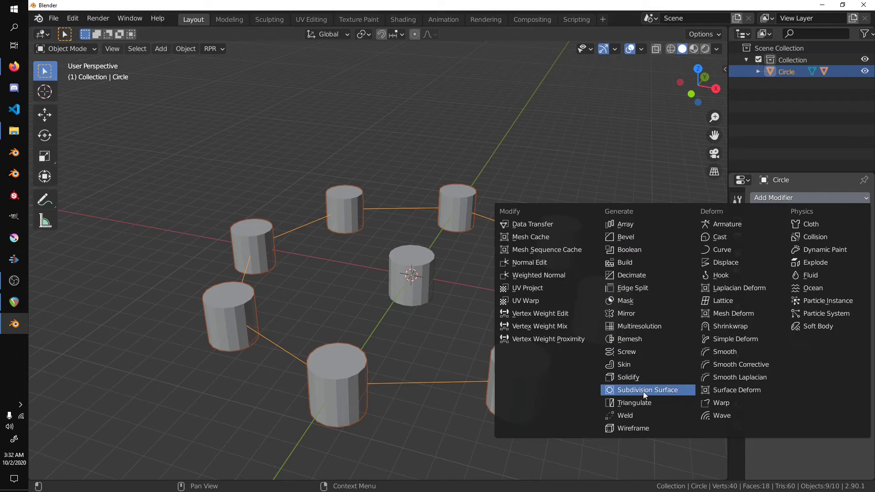
click(669, 389)
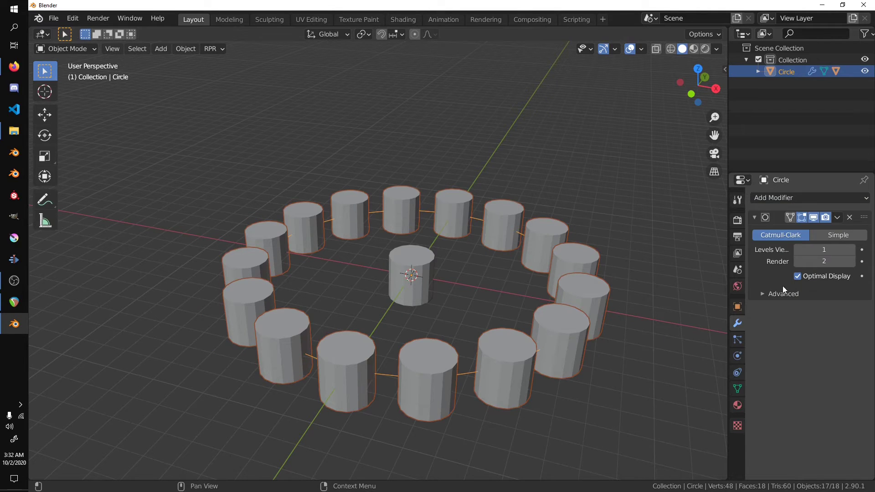
mouse_move(795, 250)
mouse_down()
mouse_move(775, 249)
mouse_move(796, 249)
mouse_up()
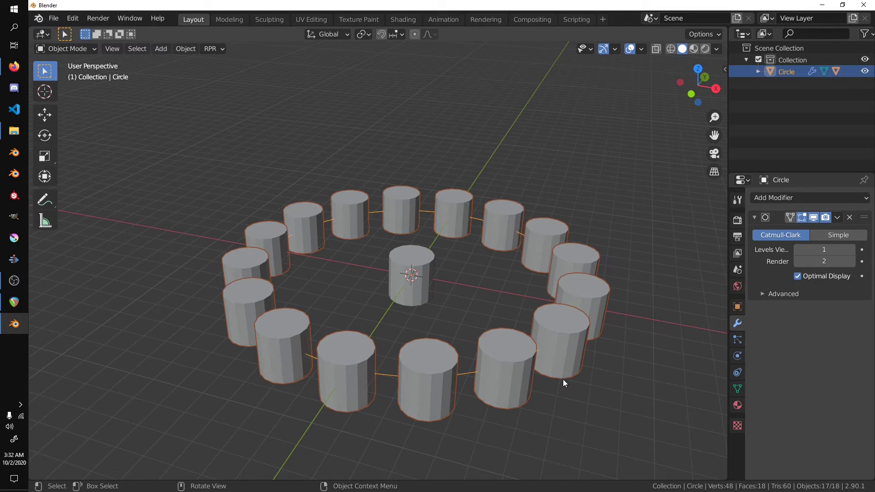
Rescale the circle to pull the cylinder copies into a tighter ring, undoing the last change
key(Tab)
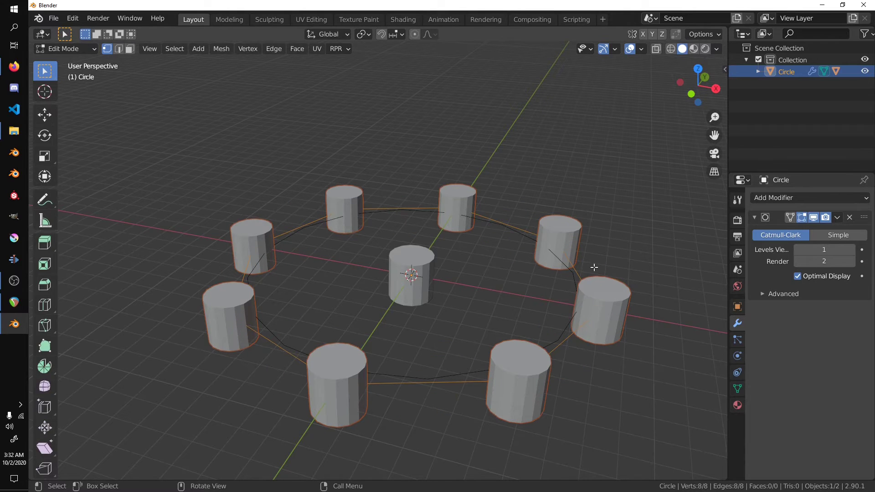
key(s)
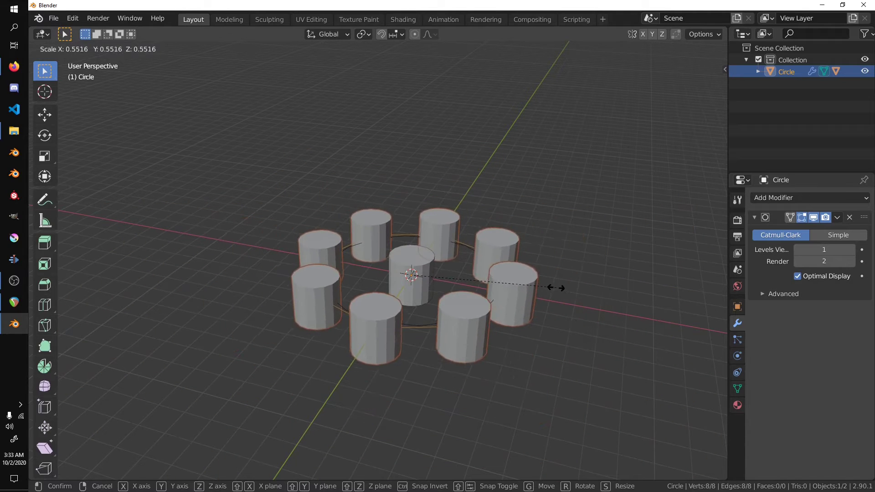
click(710, 311)
key(Tab)
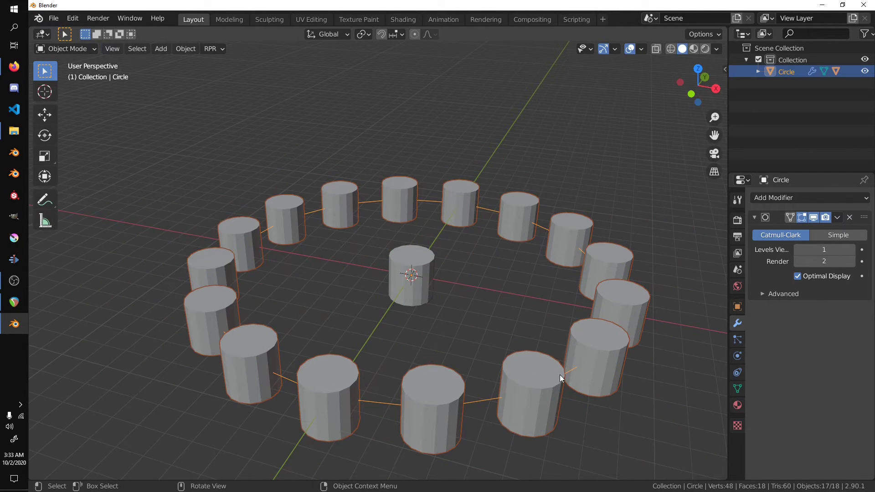
key(s)
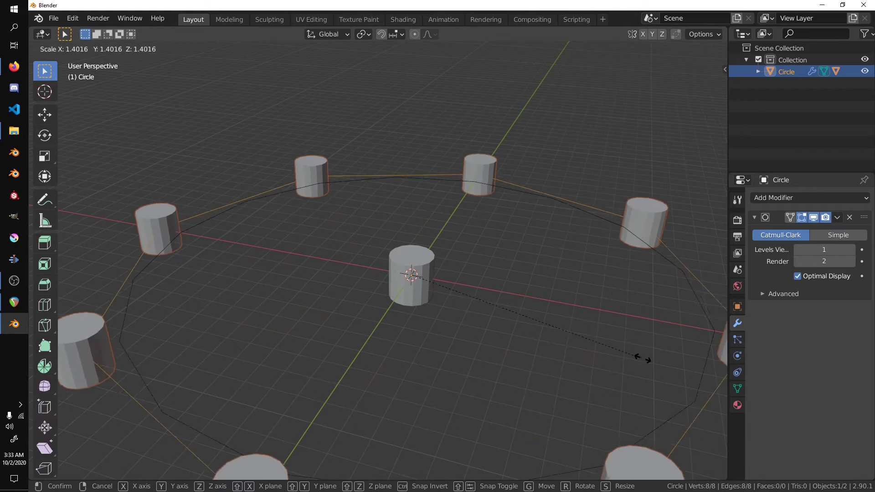
click(647, 357)
key(s)
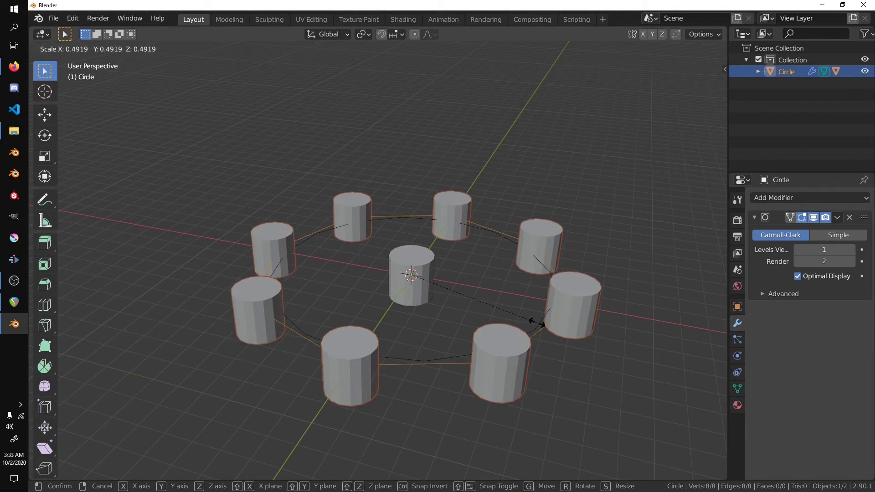
click(477, 307)
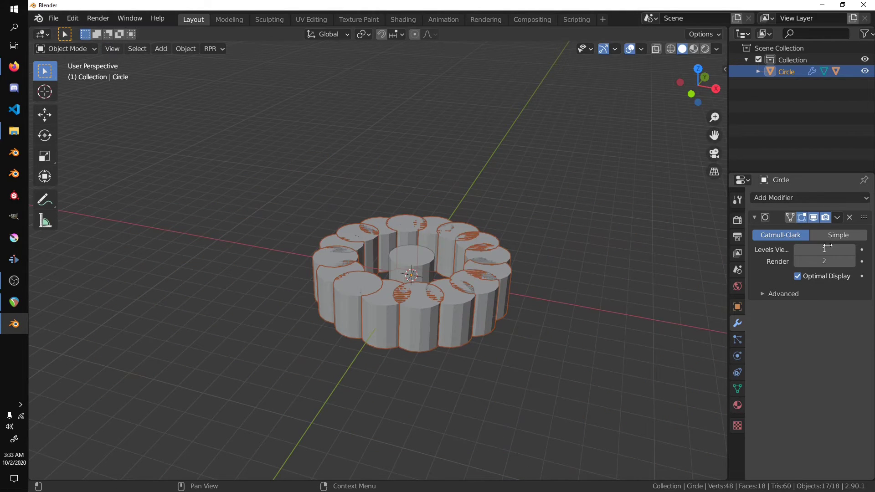
key(ctrl+z)
key(ctrl+z)
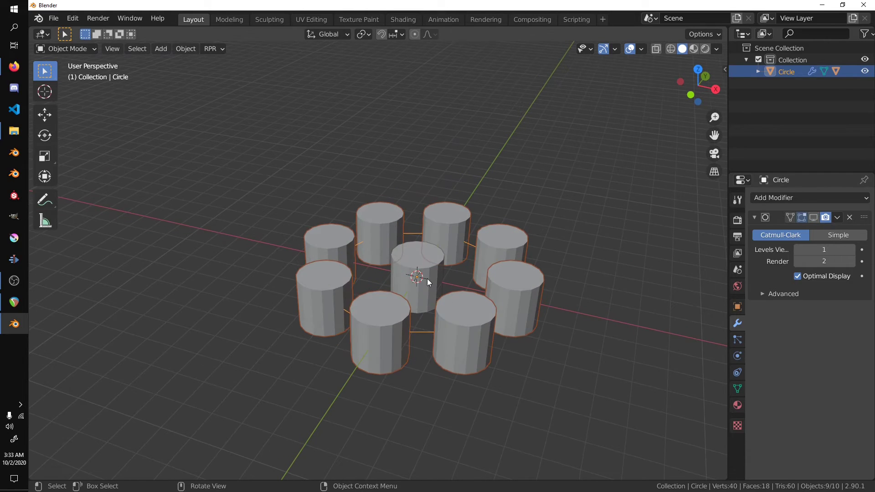
Extrude the cylinder's top and scale it to 0.432 for tapered tips
key(ctrl+z)
key(ctrl+z)
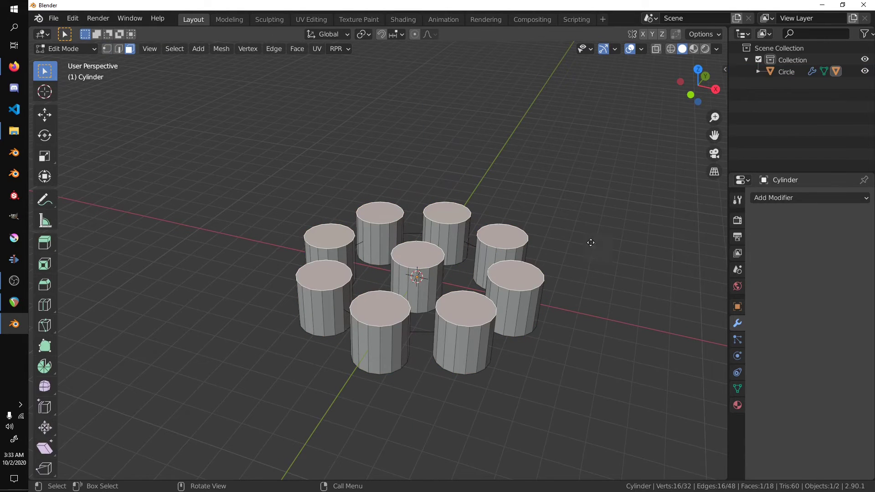
key(e)
click(588, 228)
key(s)
click(484, 200)
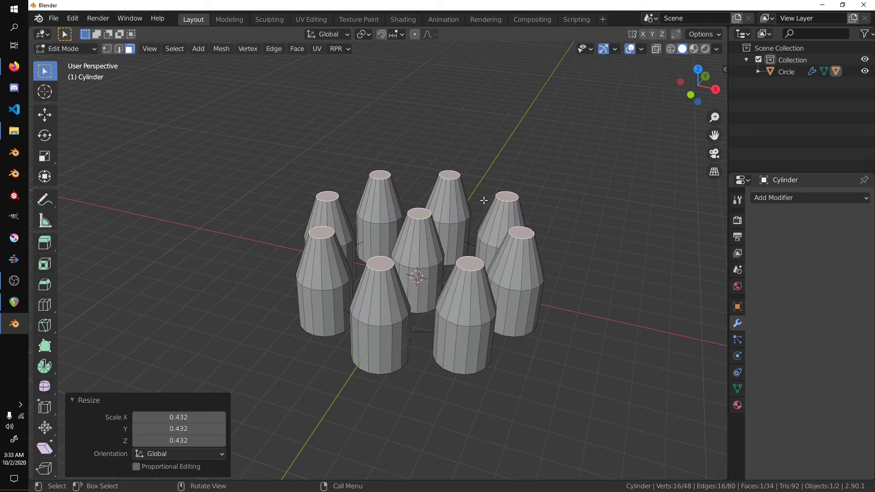
key(Tab)
Scale up the circle's vertices to widen the ring of cylinders
click(430, 323)
key(Tab)
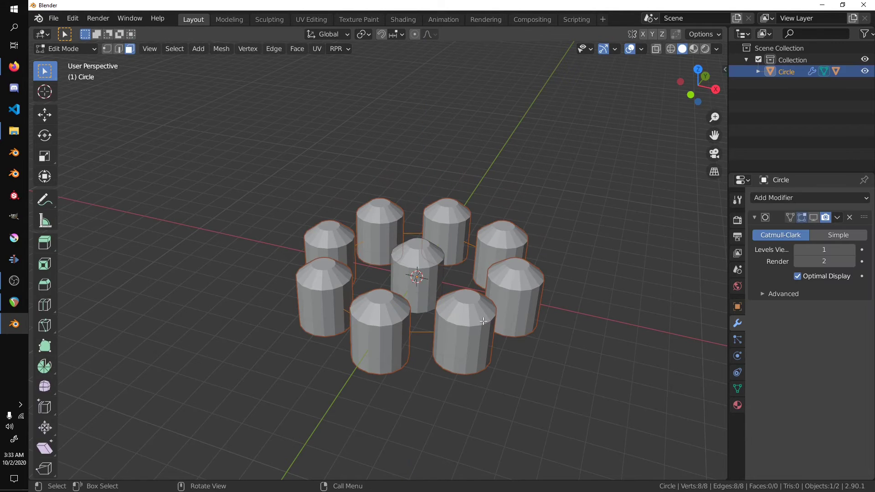
key(s)
click(606, 340)
key(Tab)
shift+middle_drag(443, 335, 448, 278)
Select the whole cylinder mesh and begin rotating it around the X axis
key(Tab)
key(a)
key(r)
key(x)
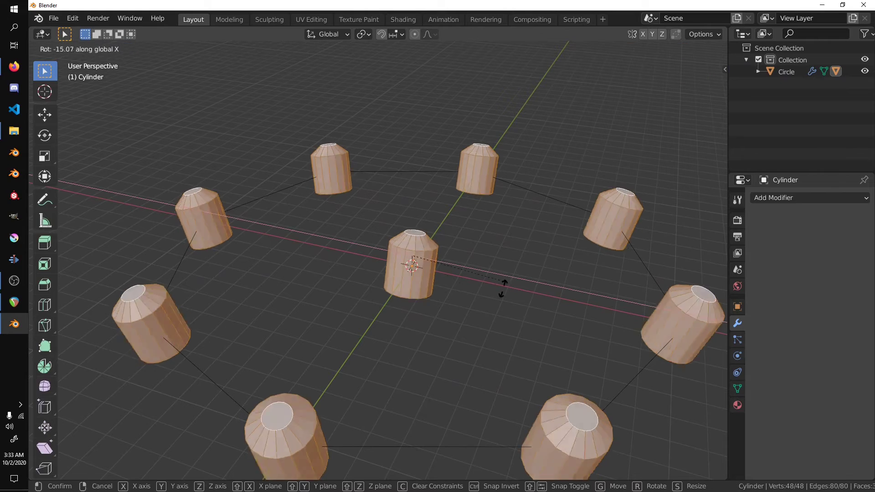
Confirm the X rotation, then extrude and shrink the cylinder's top face into pointed tips
click(274, 342)
key(alt+a)
click(434, 253)
middle_drag(453, 255, 512, 267)
key(e)
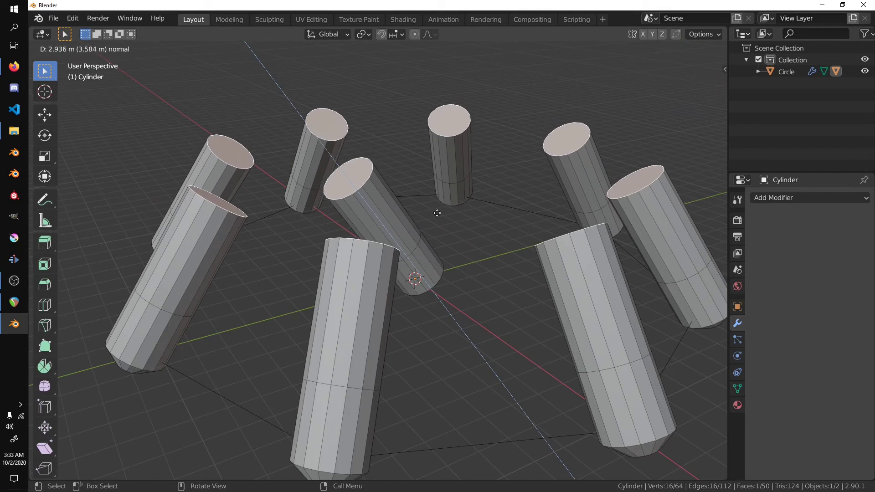
click(531, 202)
key(s)
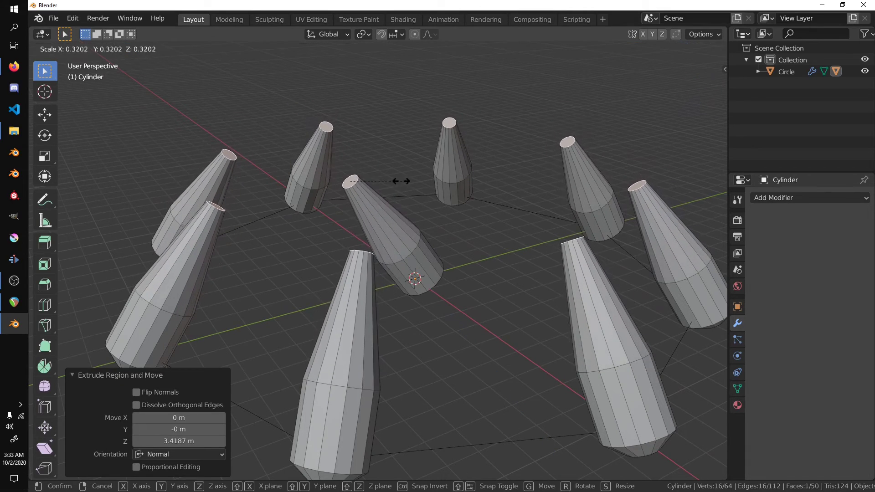
click(360, 269)
key(Tab)
Inspect the ring and undo the cone extrusion on the cylinders
middle_drag(360, 269, 425, 278)
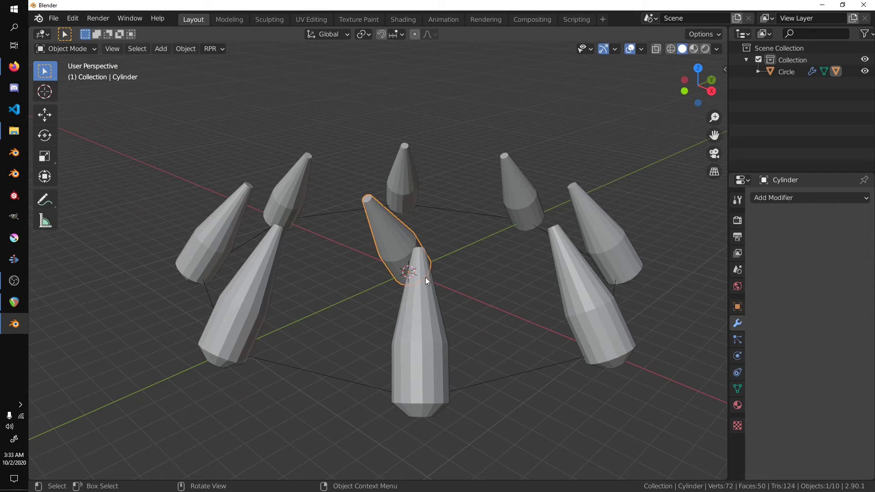
key(Tab)
key(g)
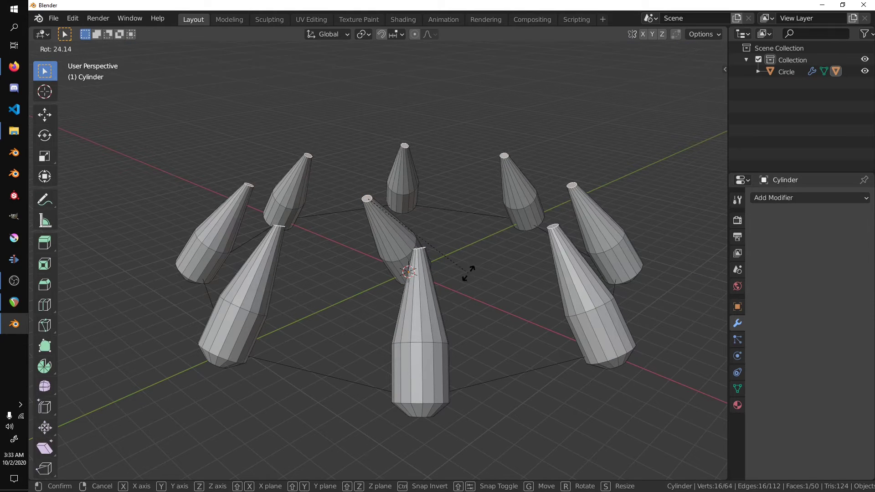
key(Escape)
key(Tab)
middle_drag(450, 295, 504, 292)
key(Tab)
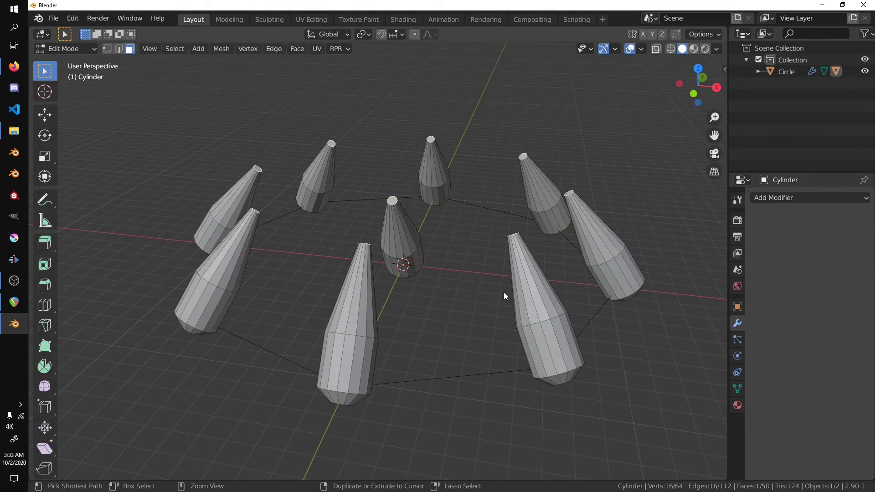
key(ctrl+z)
key(a)
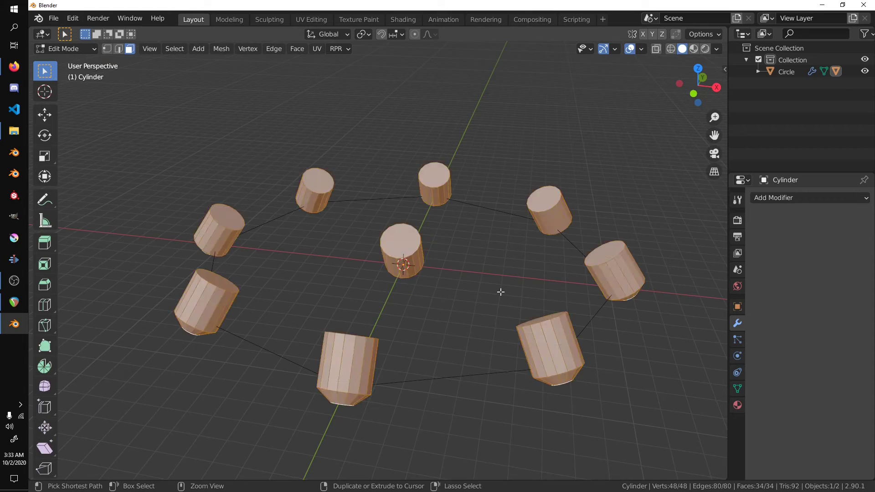
key(Tab)
Switch between the Circle and Cylinder, undoing the remaining cone tops for flat cylinders
key(bracketleft)
key(Tab)
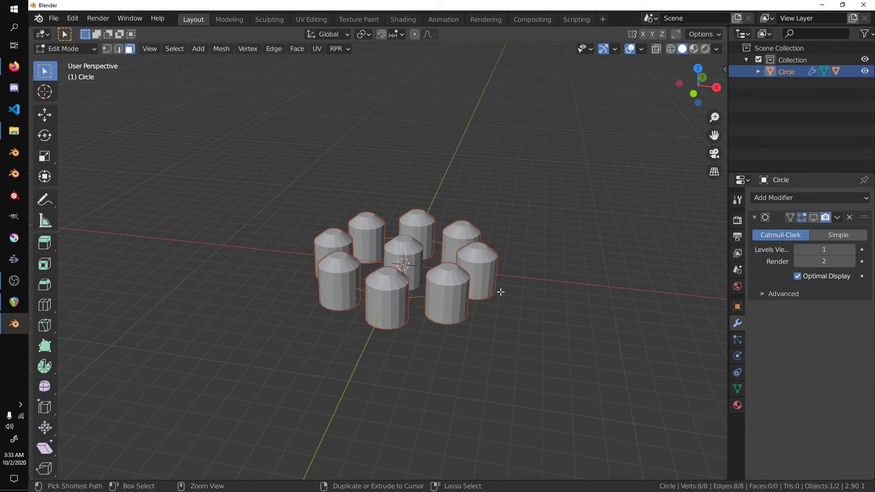
key(Tab)
key(bracketright)
key(Tab)
key(ctrl+z)
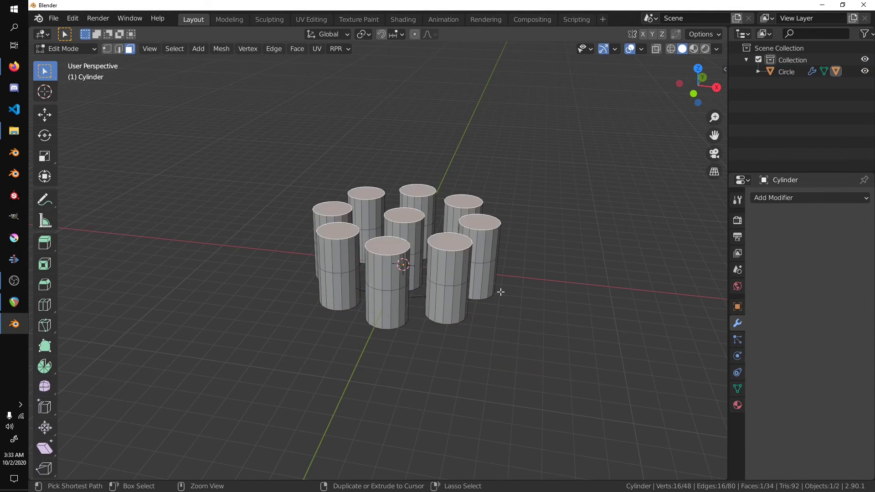
middle_drag(501, 292, 412, 307)
key(Tab)
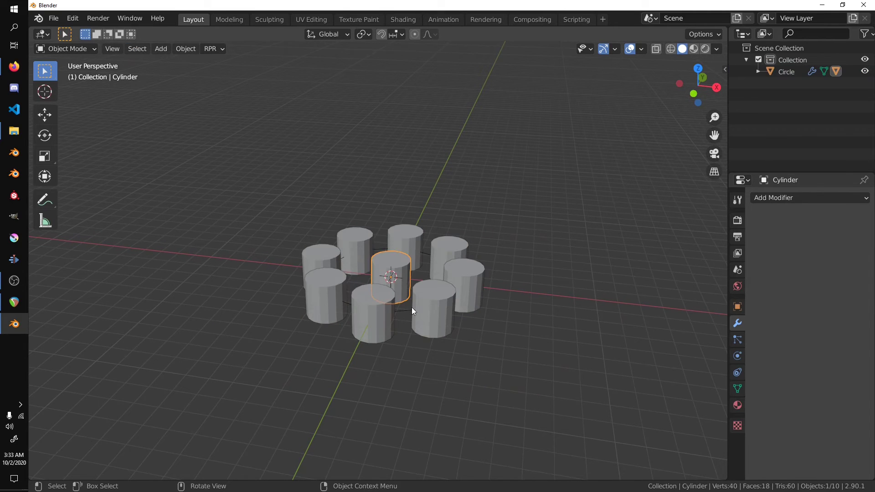
Scale the circle's vertices by 2.177 to spread the cylinders wider apart
click(411, 310)
key(Tab)
key(s)
click(473, 357)
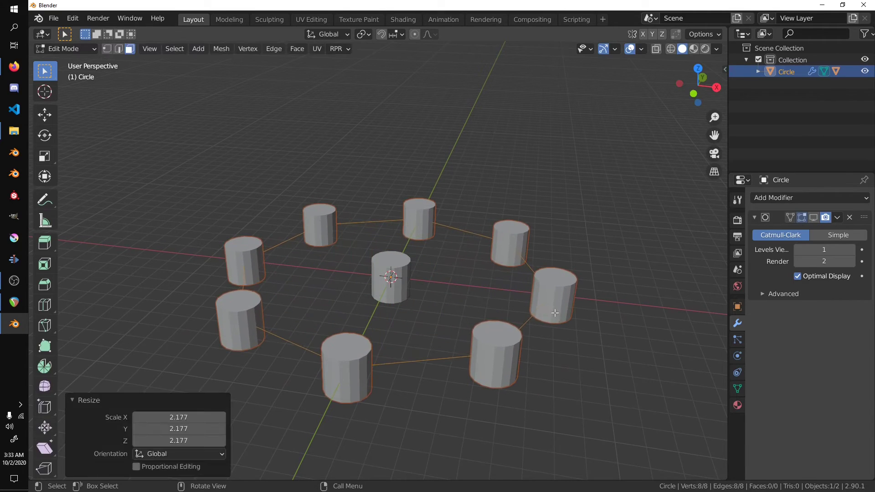
key(Tab)
middle_drag(473, 356, 436, 280)
click(398, 284)
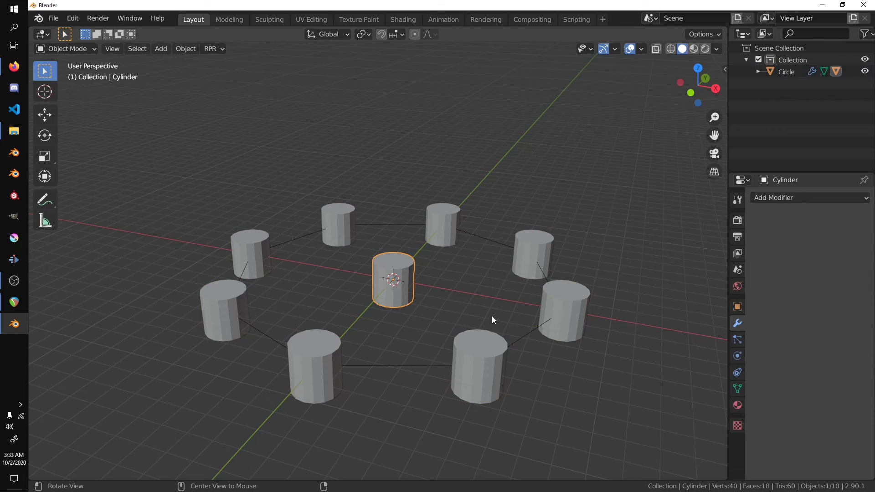
click(535, 324)
middle_drag(534, 324, 503, 339)
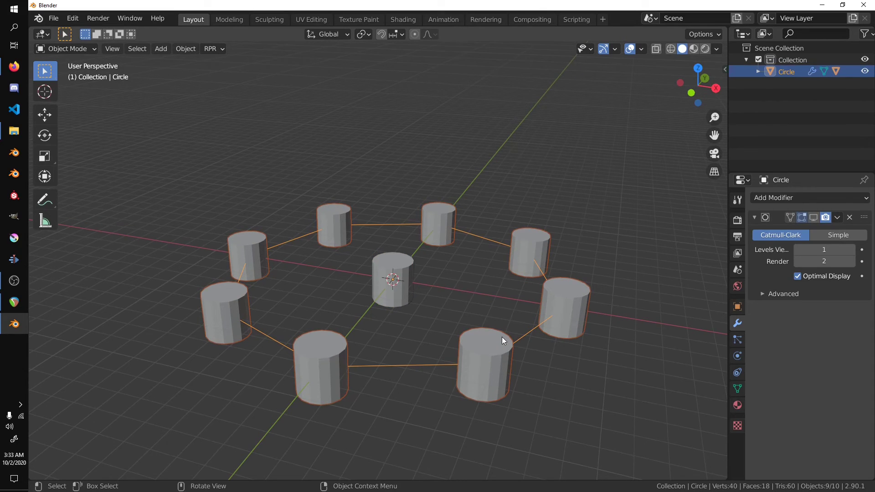
Make the circle's instances real, creating separate objects Cylinder.001 through Cylinder.008
key(ctrl+a)
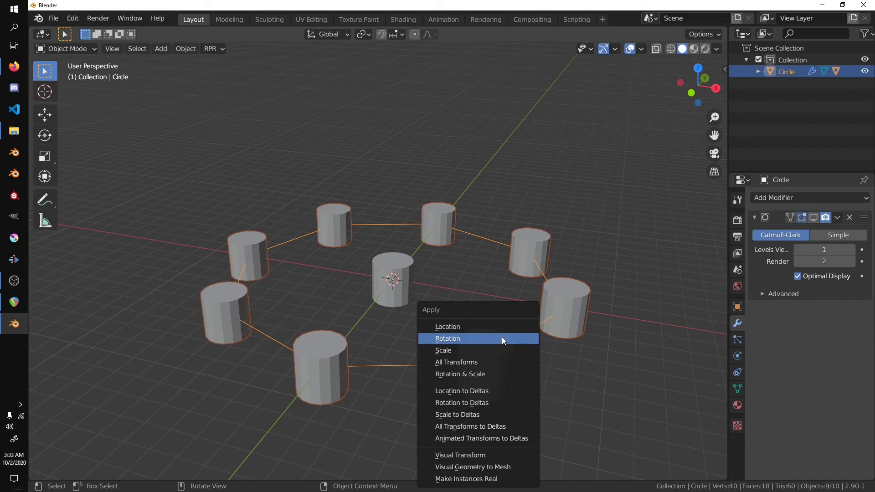
click(483, 485)
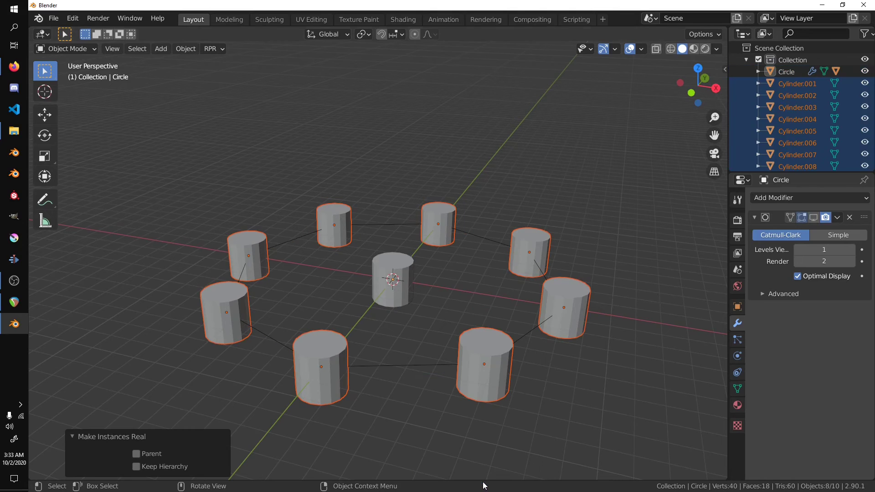
click(492, 359)
Test moving and scaling Cylinder.006, cancel both, and clear the selection
key(g)
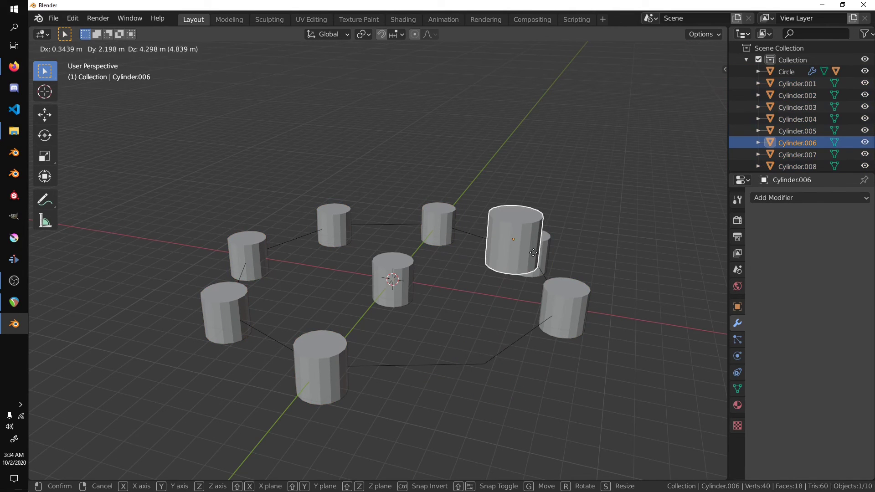
key(Escape)
key(Tab)
key(s)
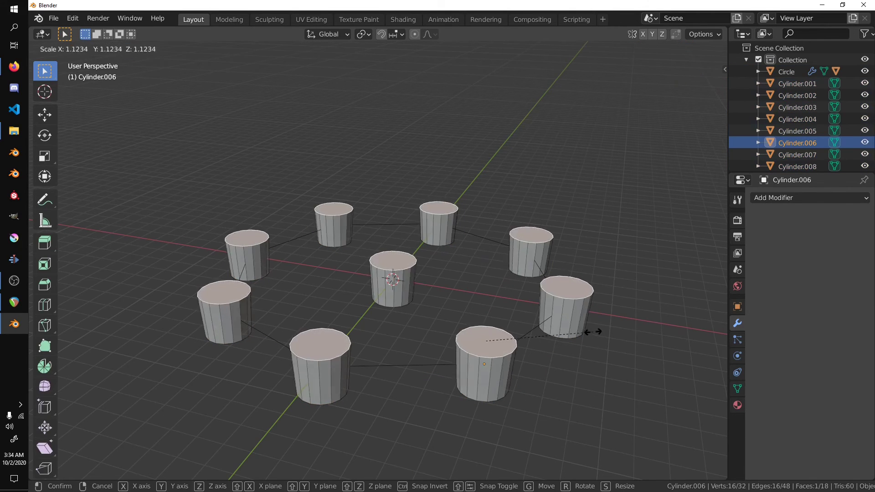
key(Escape)
key(Tab)
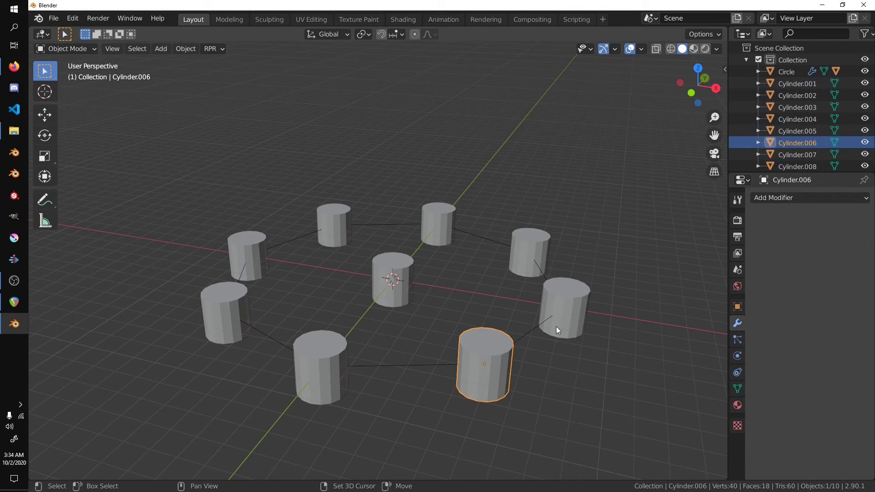
click(479, 304)
Add a cube and raise it about 4.9 m straight up along Z
key(shift+a)
mouse_move(488, 242)
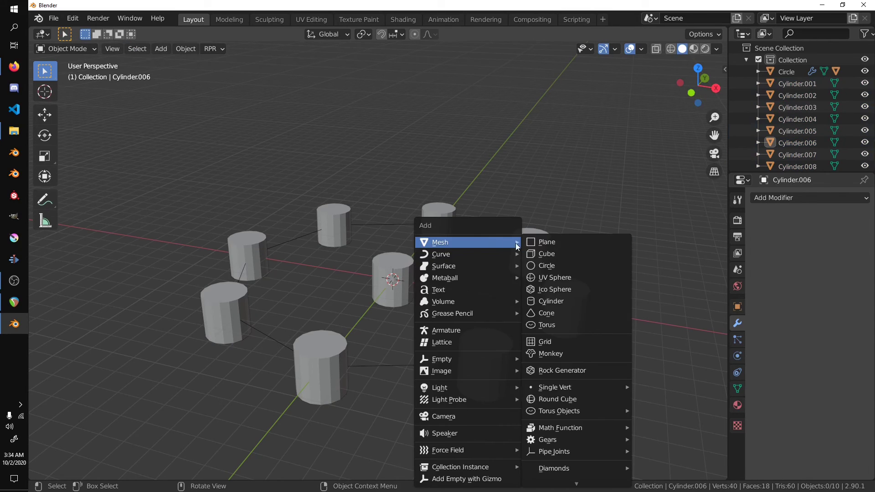
click(543, 255)
key(g)
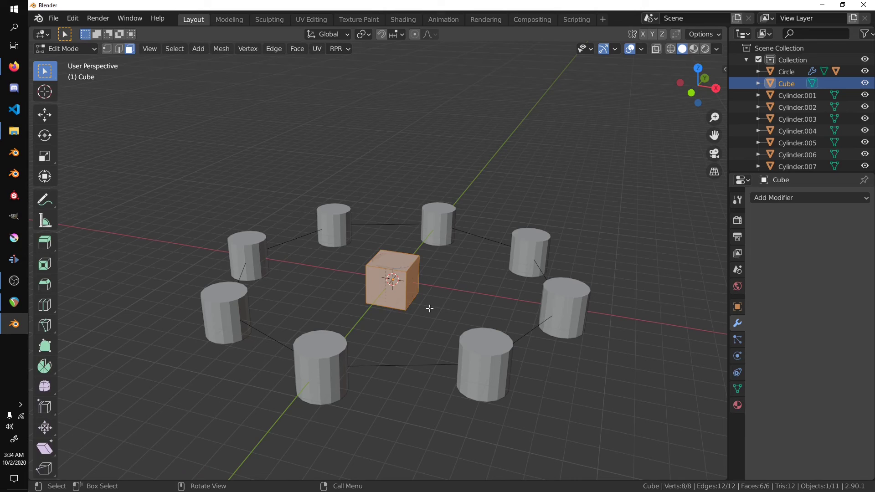
key(z)
click(428, 293)
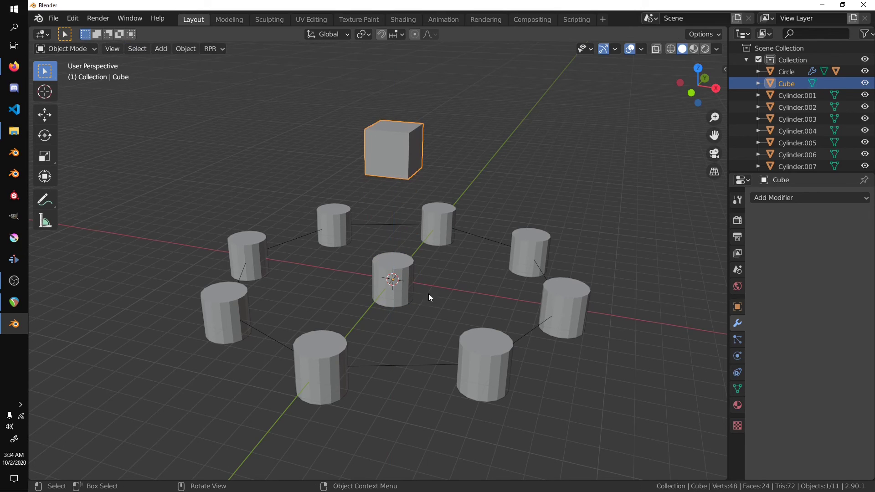
Shift-select all eight ring cylinders, then the cube last so it is active
click(330, 362)
shift+click(246, 310)
shift+click(250, 255)
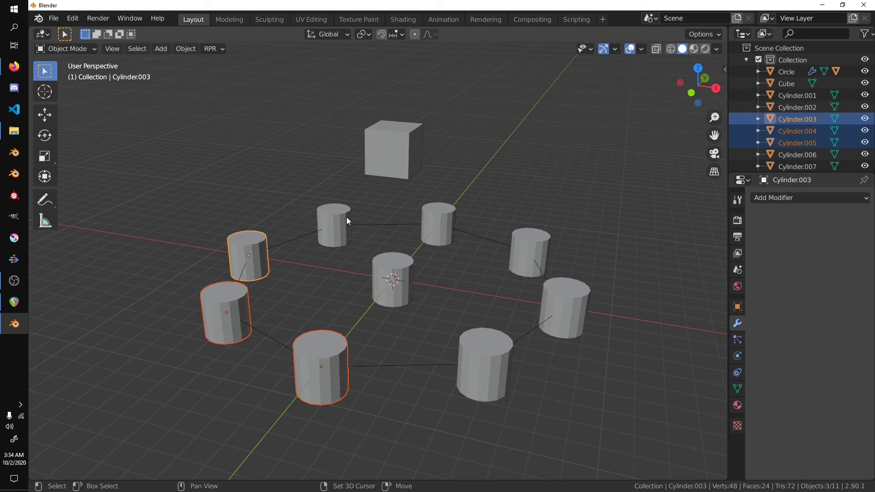
shift+click(335, 224)
shift+click(438, 224)
shift+click(531, 252)
shift+click(564, 308)
shift+click(510, 363)
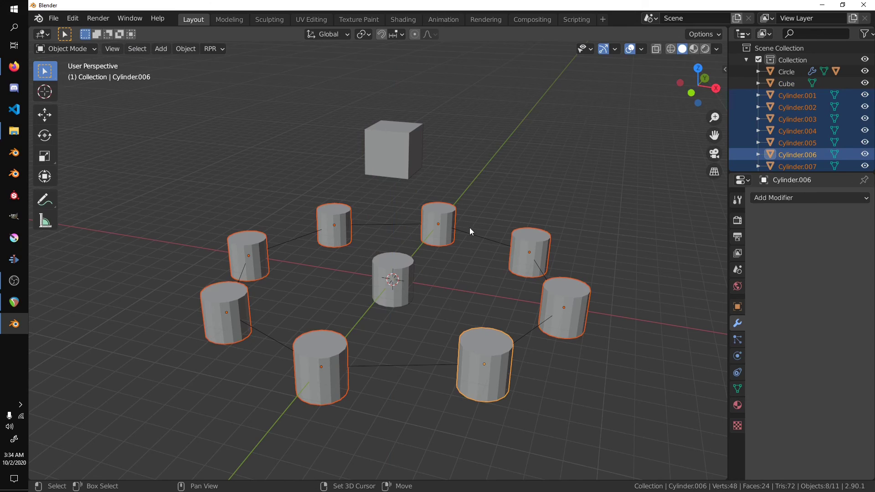
shift+click(413, 145)
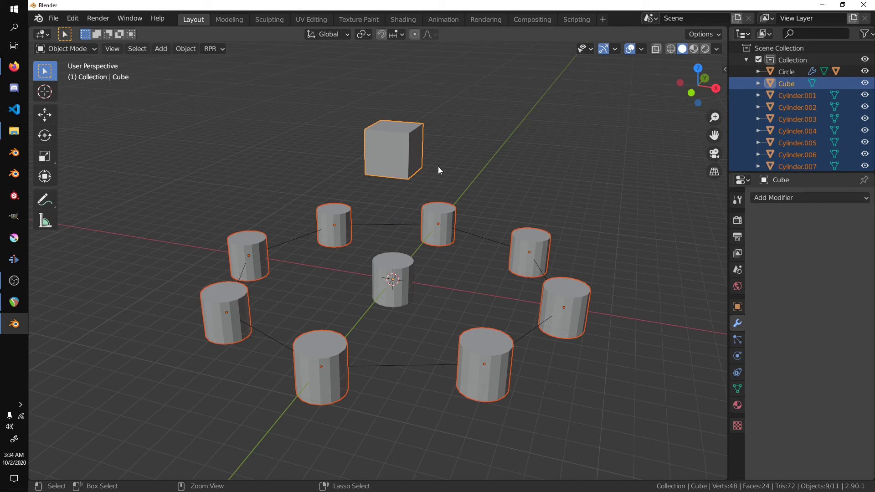
Join the selected cylinders into the Cube object with Ctrl+J
key(ctrl+j)
key(g)
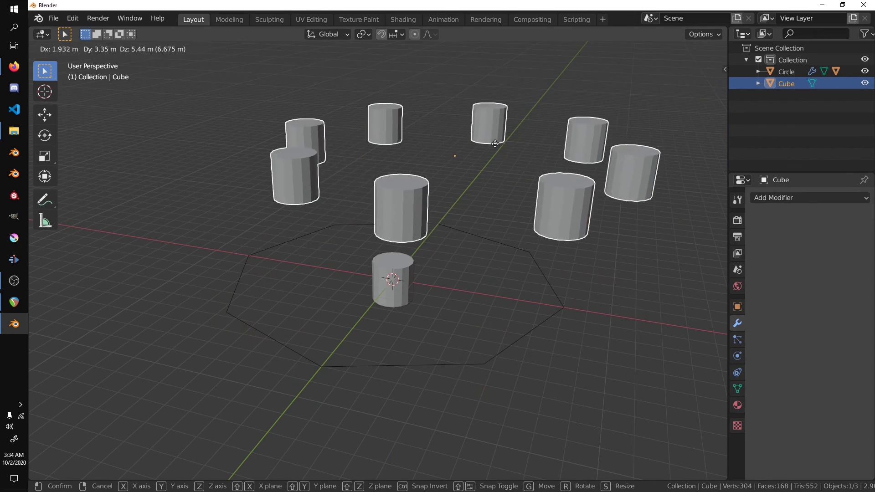
key(Escape)
Select the cube's linked geometry in Edit Mode and delete its vertices
key(Tab)
click(397, 154)
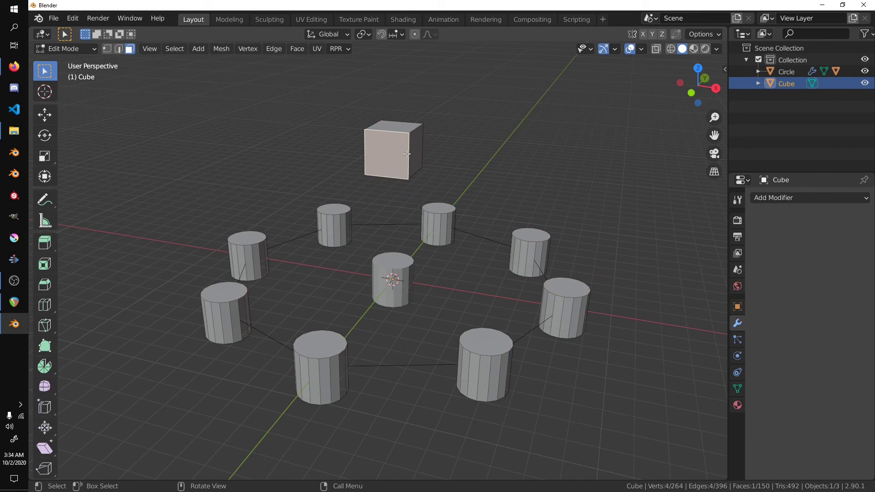
key(ctrl+l)
key(x)
click(493, 147)
key(Tab)
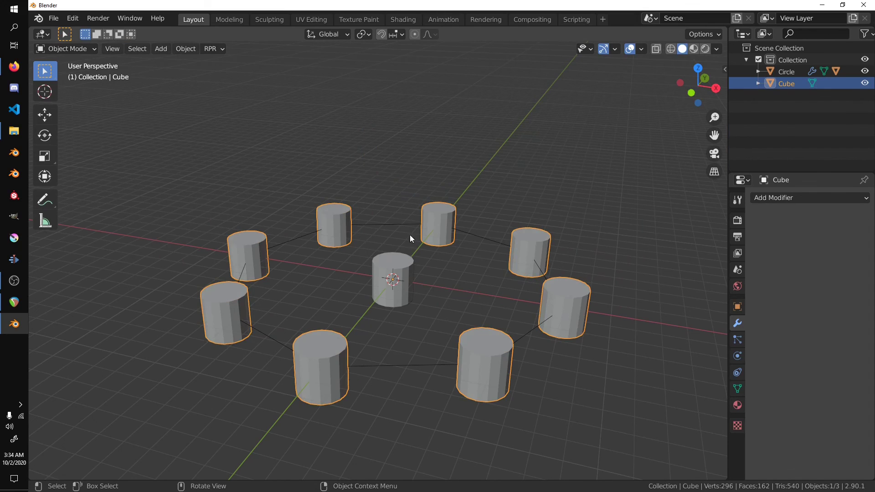
click(444, 259)
click(456, 241)
Move the joined cylinders about 4.8 m up and 5.6 m along negative X
key(g)
click(564, 190)
middle_drag(565, 190, 470, 306)
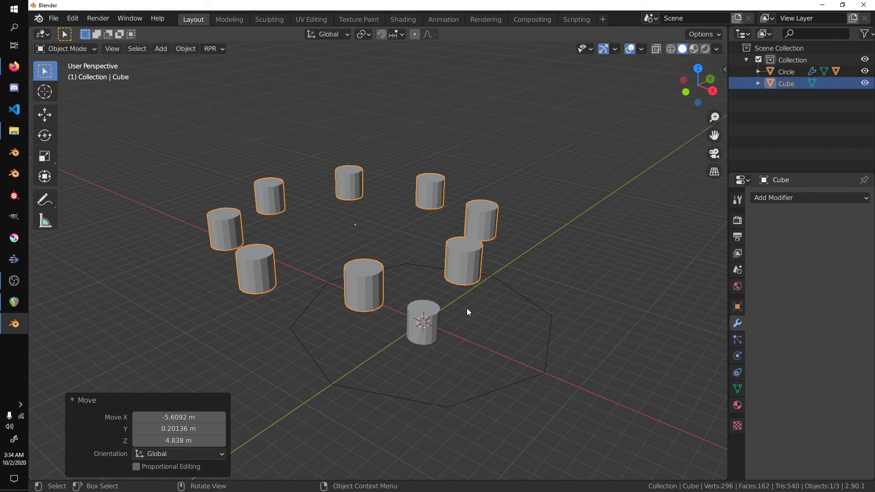
shift+middle_drag(483, 350, 472, 332)
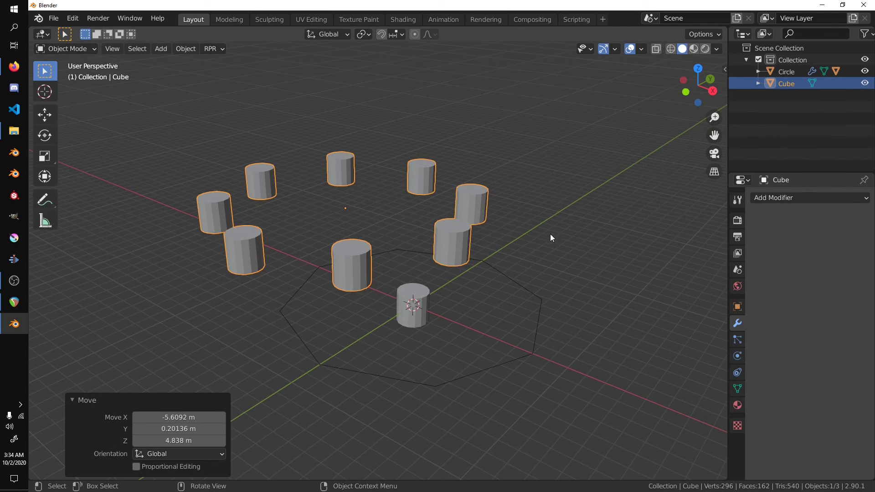